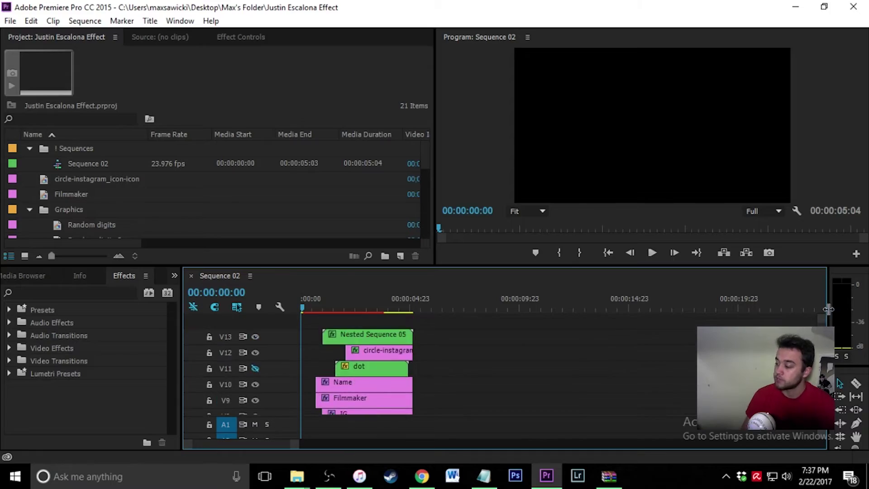
# Step: Scrub partway into the callout animation and show the Line 1 clip's effect settings
pyautogui.scroll(-5, 358, 371)
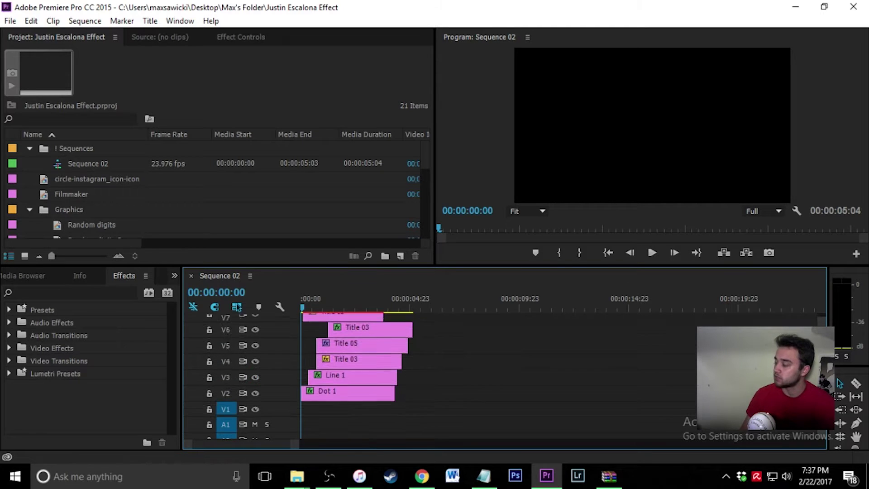
pyautogui.scroll(5, 357, 371)
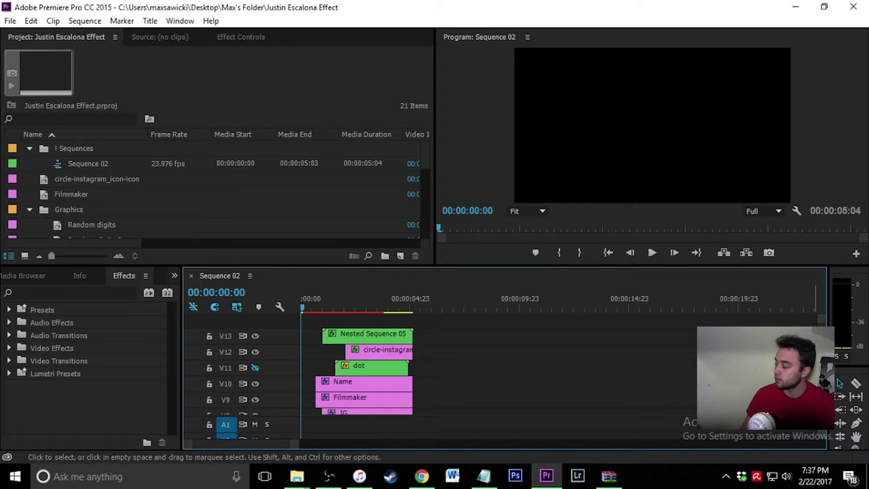
pyautogui.scroll(-5, 438, 369)
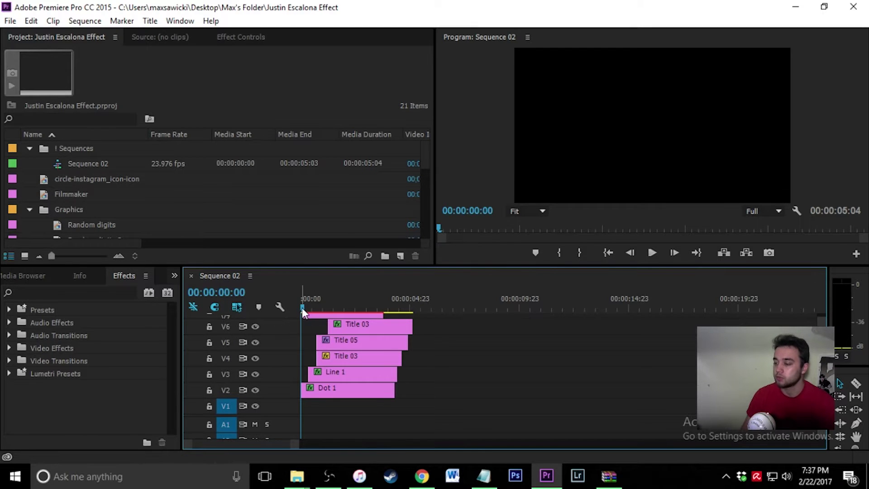
pyautogui.moveTo(302, 307); pyautogui.dragTo(371, 319)
pyautogui.click(345, 372)
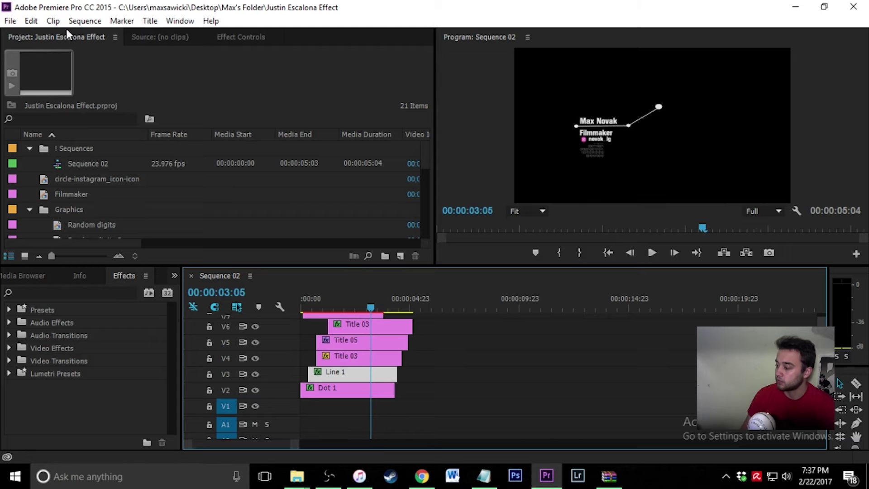
pyautogui.click(243, 38)
# Step: Inspect the Crop reveal on the Title 03 and Title 05 clips, then open the Name title
pyautogui.moveTo(333, 308); pyautogui.dragTo(309, 311)
pyautogui.click(359, 358)
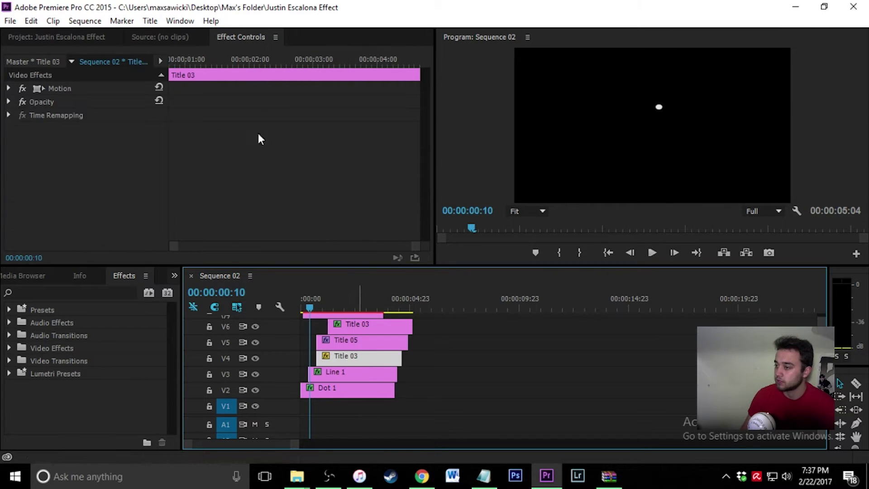
pyautogui.moveTo(310, 308); pyautogui.dragTo(346, 310)
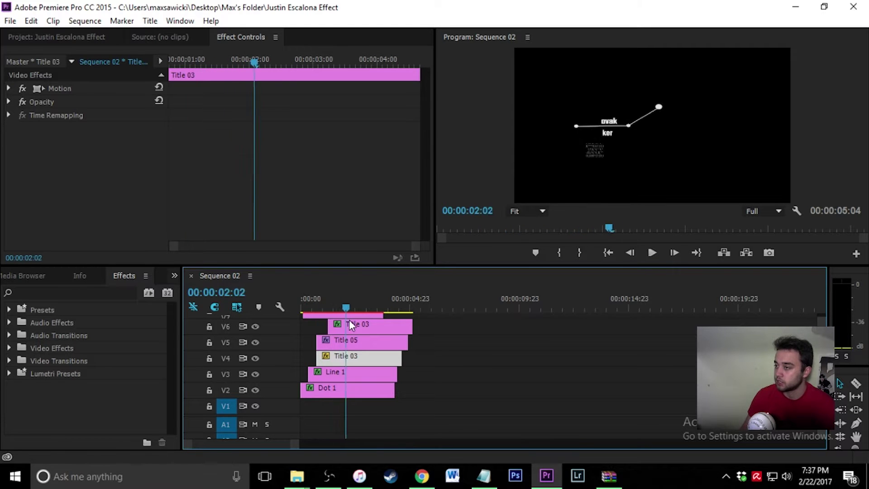
pyautogui.click(367, 343)
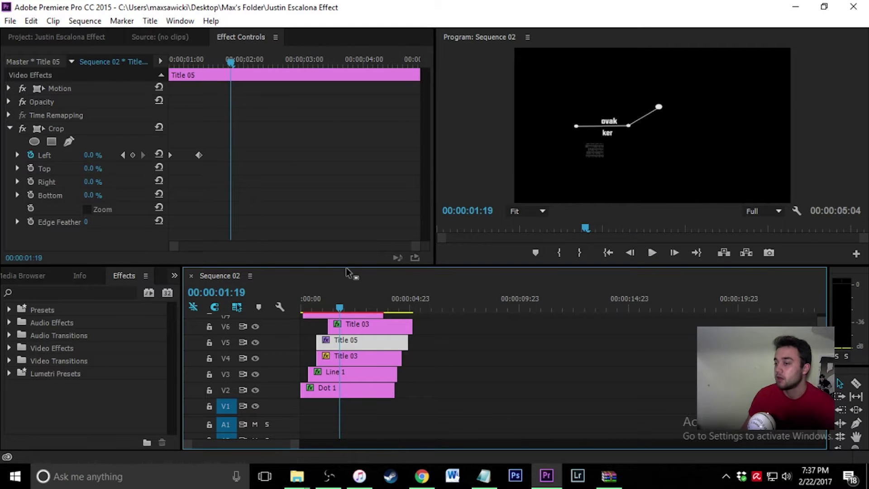
pyautogui.click(374, 330)
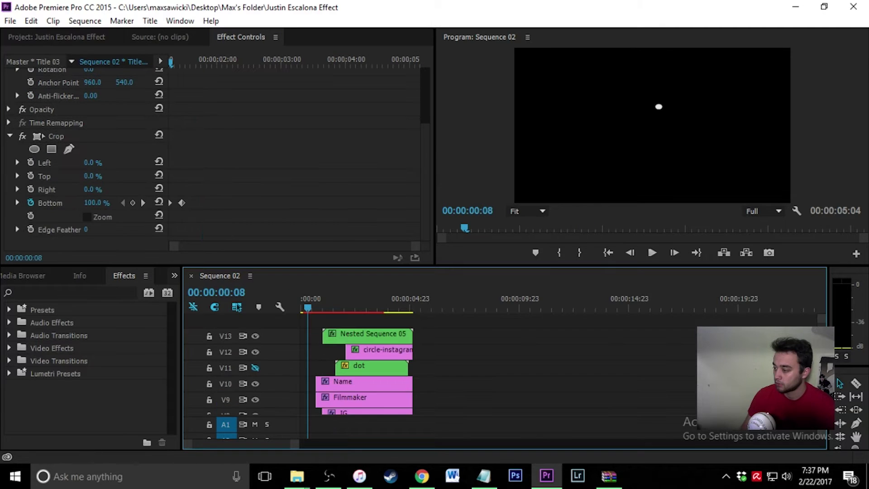
pyautogui.scroll(-3, 416, 349)
pyautogui.scroll(3, 415, 349)
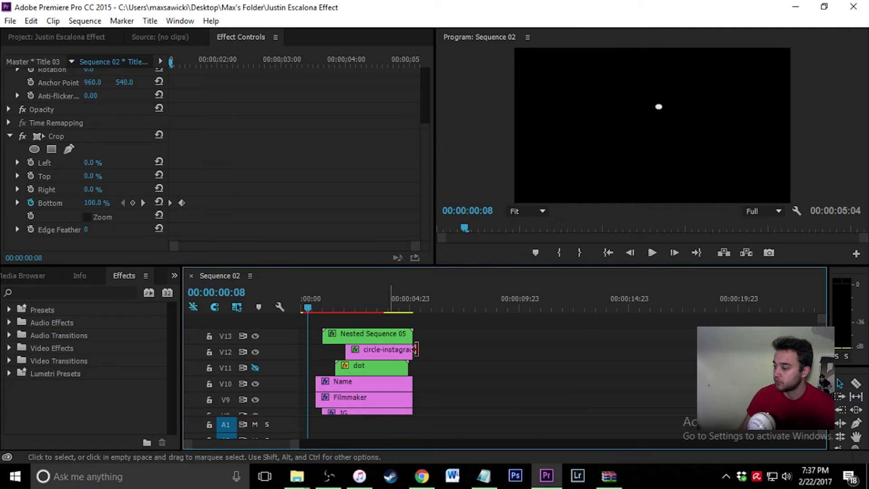
pyautogui.scroll(-5, 416, 349)
pyautogui.scroll(2, 415, 349)
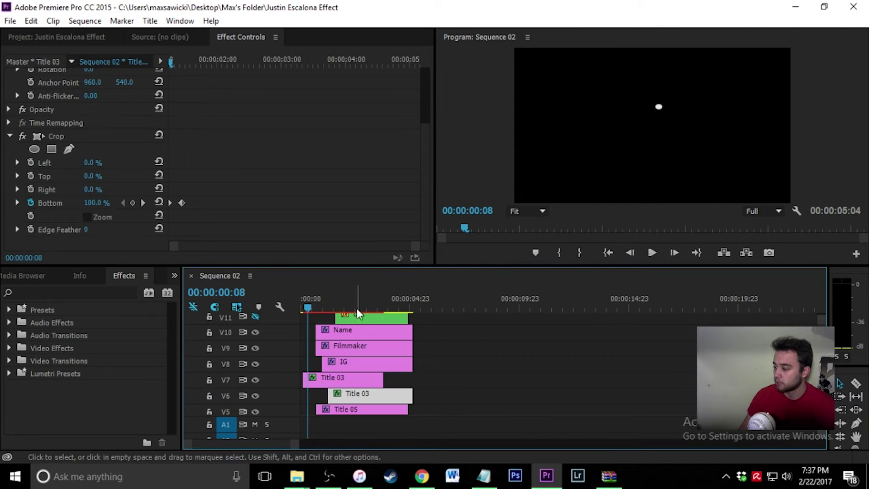
pyautogui.moveTo(308, 306); pyautogui.dragTo(379, 311)
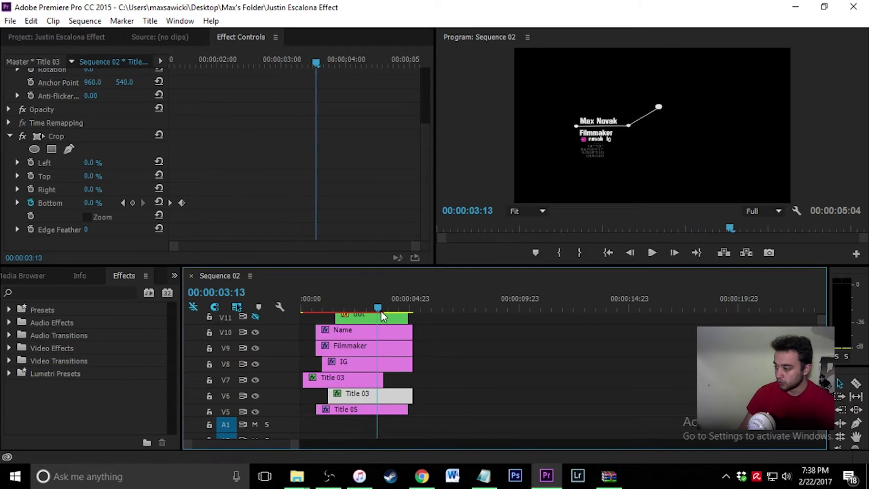
pyautogui.doubleClick(394, 331)
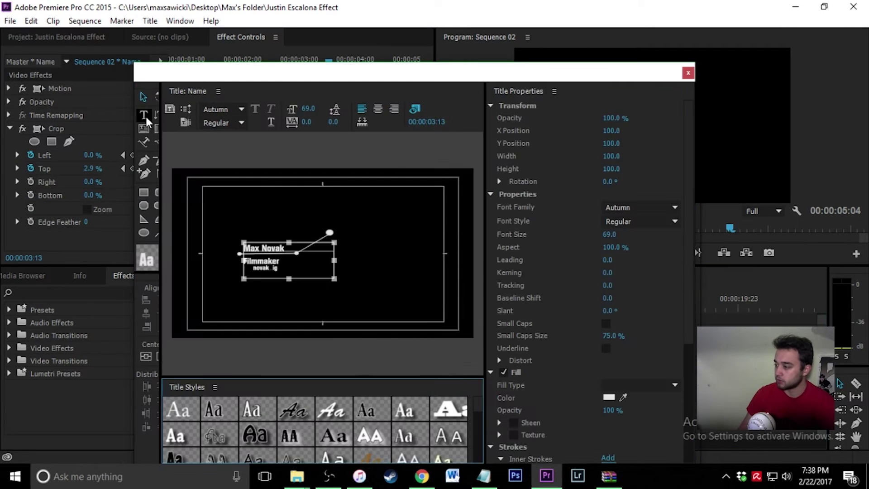
# Step: Check the Max Novak line of text in the Name title and close the Titler
pyautogui.click(144, 116)
pyautogui.moveTo(293, 247); pyautogui.dragTo(212, 248)
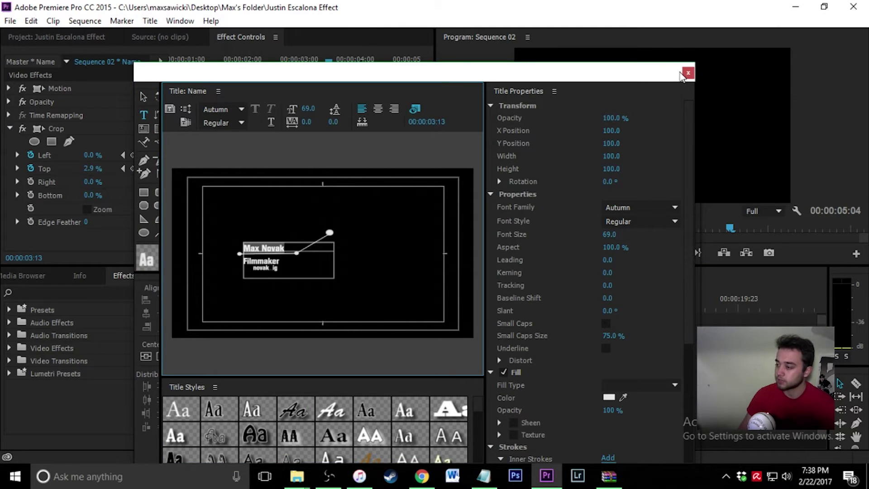
pyautogui.click(688, 73)
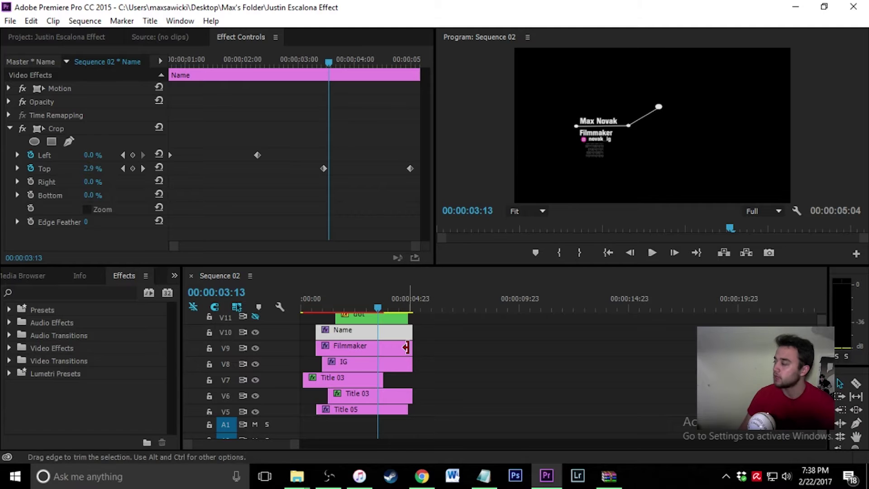
# Step: Select the Filmmaker and IG clips to view the IG crop, back at the sequence start
pyautogui.click(402, 349)
pyautogui.click(400, 365)
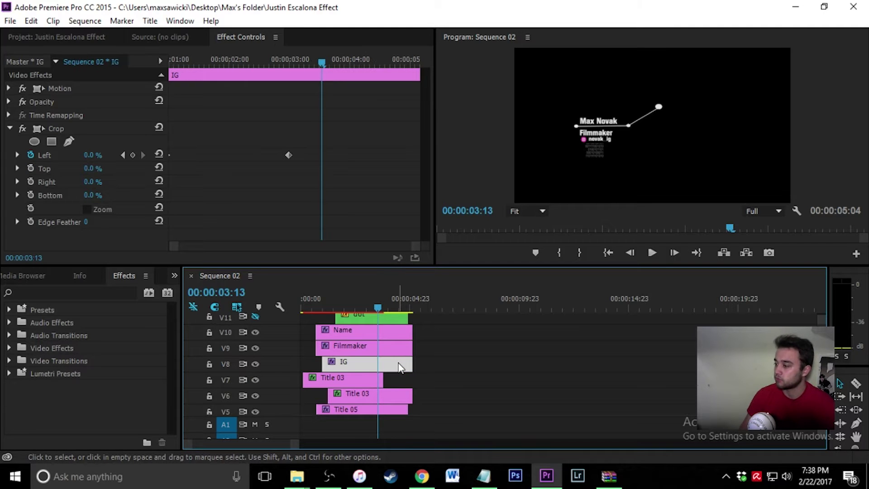
pyautogui.scroll(2, 815, 353)
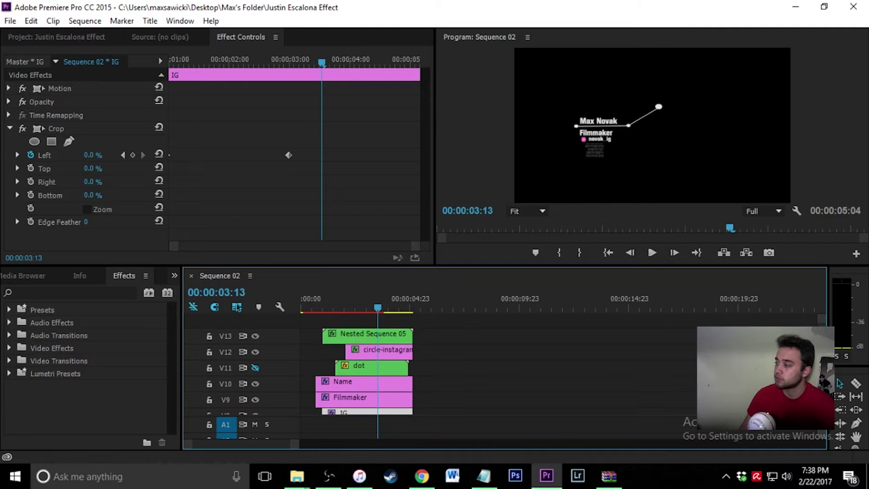
pyautogui.press('Home')
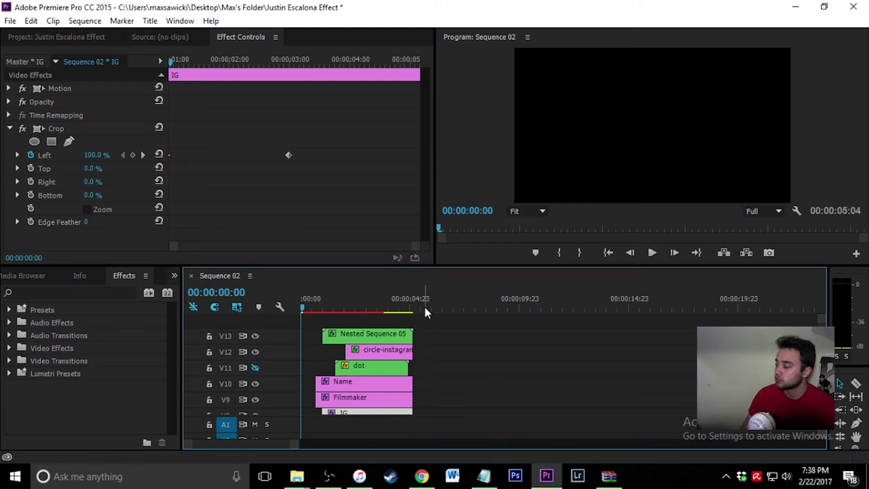
pyautogui.click(11, 22)
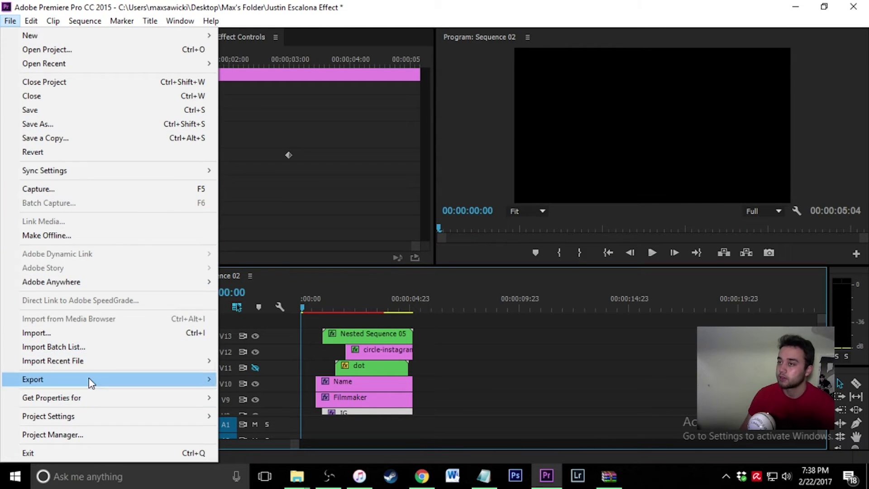
pyautogui.moveTo(93, 383)
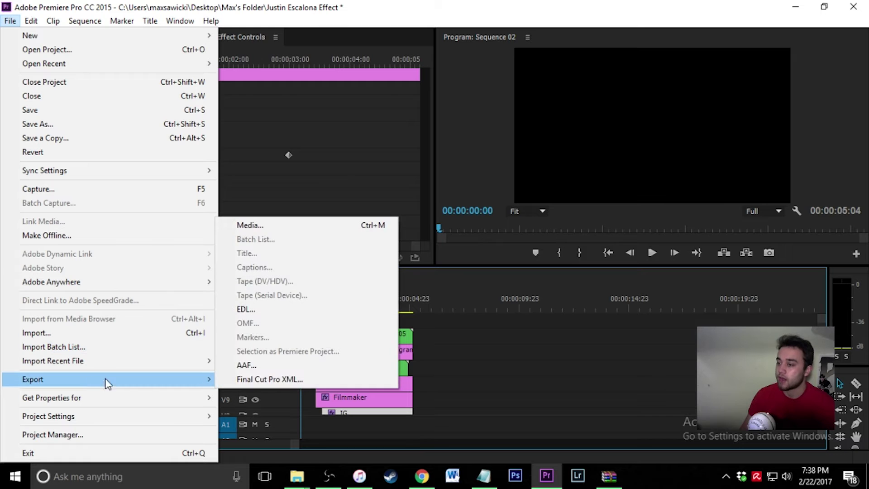
pyautogui.click(271, 227)
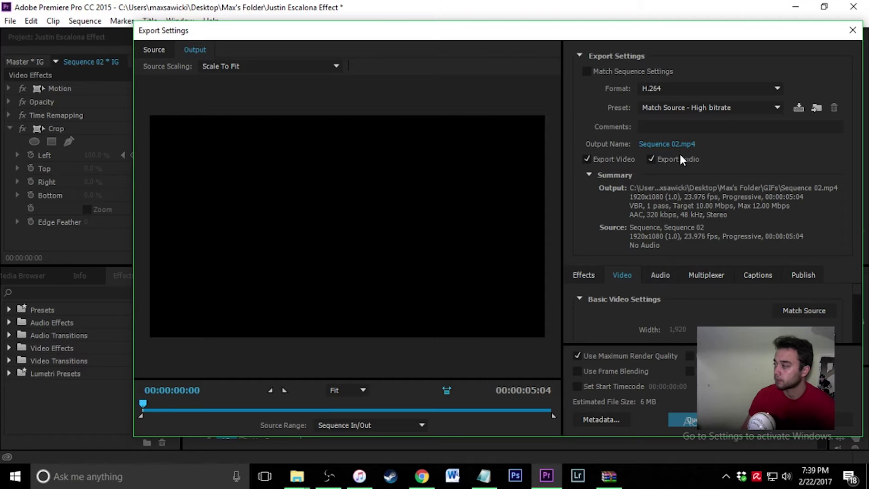
pyautogui.click(687, 144)
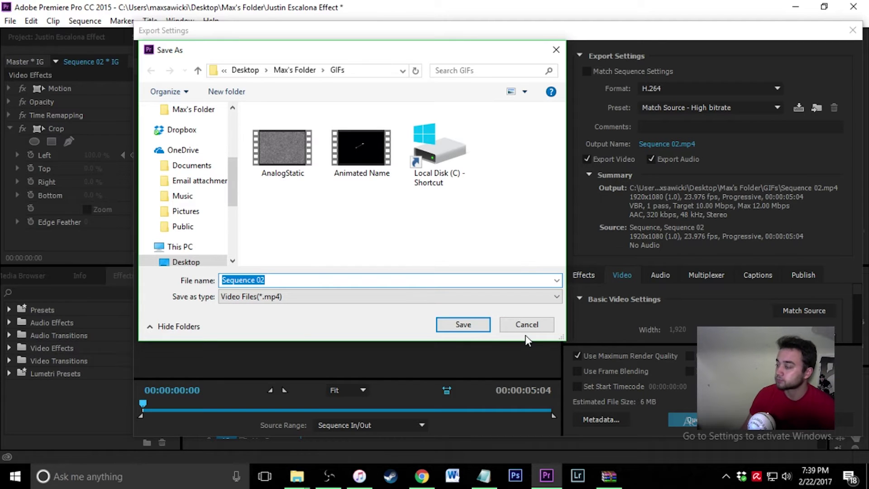
pyautogui.click(527, 325)
# Step: Cancel the export and reopen the Animated Title Effect project without saving changes
pyautogui.click(847, 419)
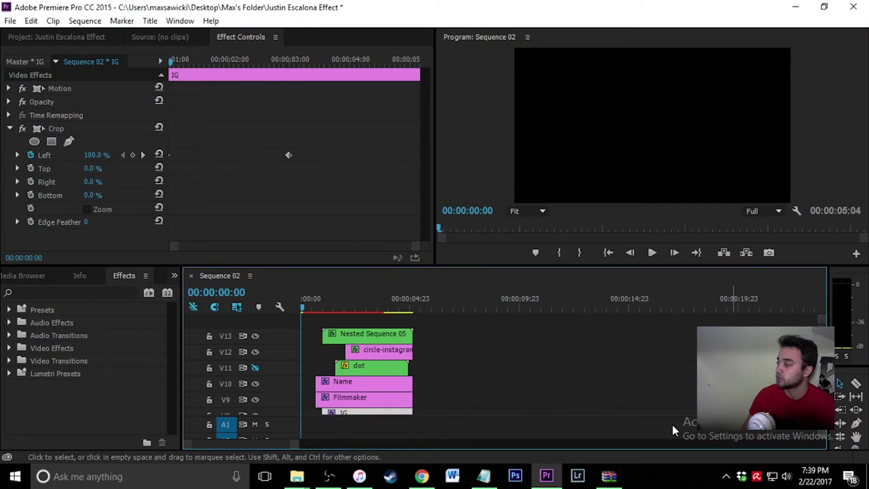
pyautogui.click(536, 369)
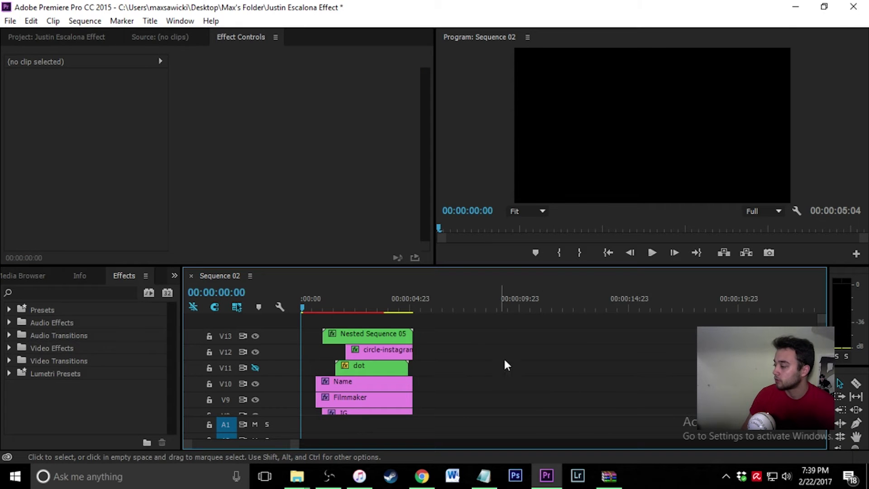
pyautogui.click(10, 21)
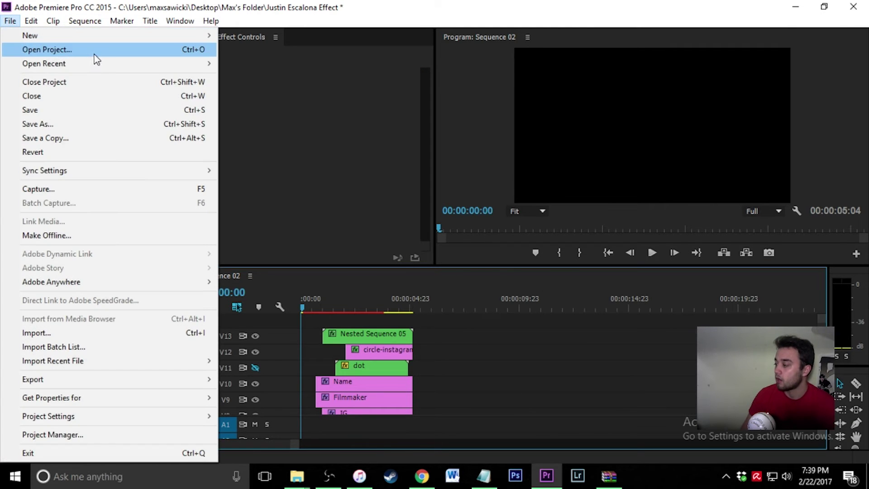
pyautogui.moveTo(97, 66)
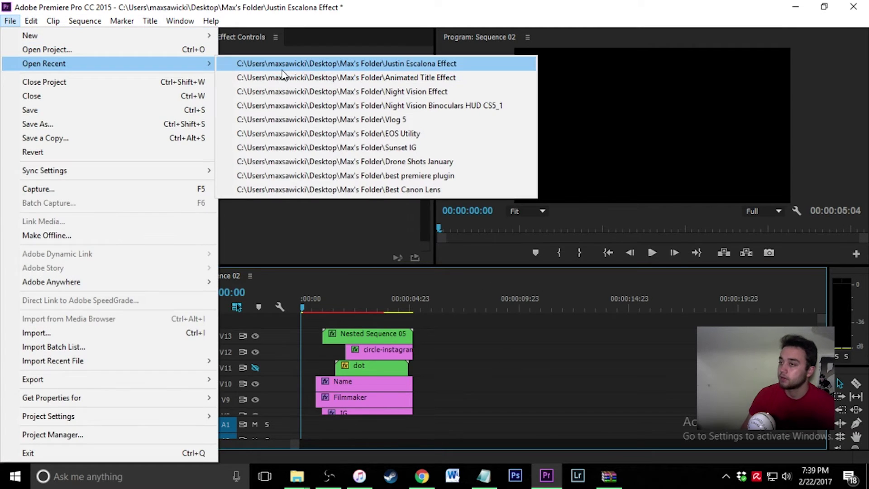
pyautogui.click(307, 77)
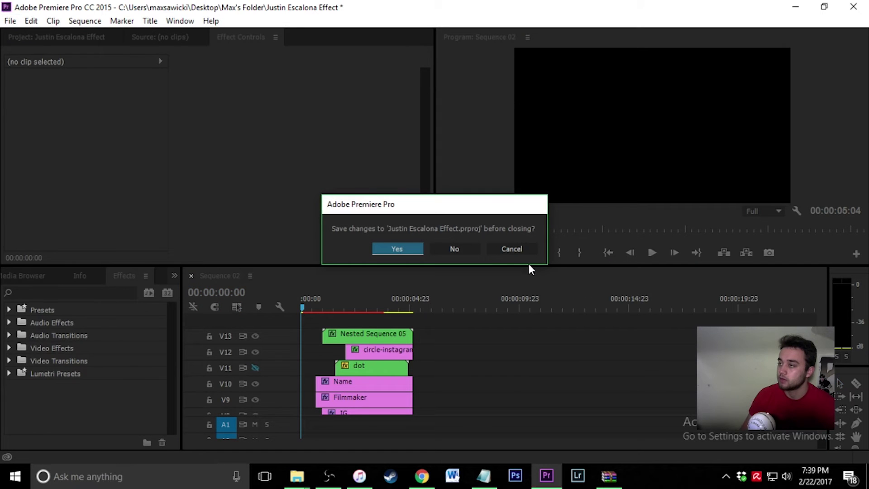
pyautogui.click(449, 253)
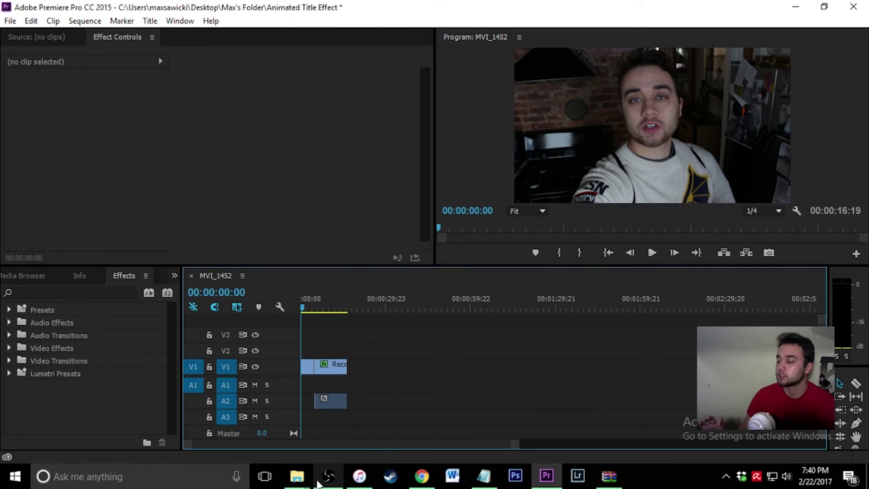
# Step: Drag the Animated Name file from the GIFs folder onto V2 at the sequence start
pyautogui.moveTo(298, 478)
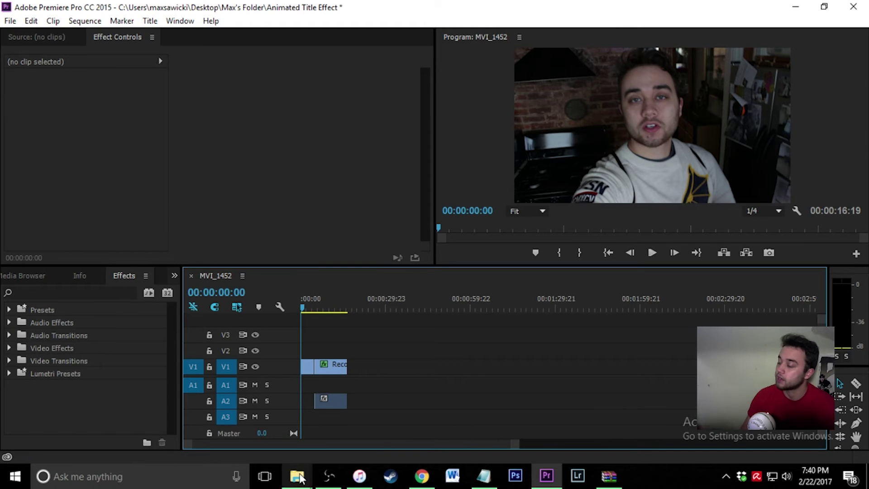
pyautogui.click(365, 433)
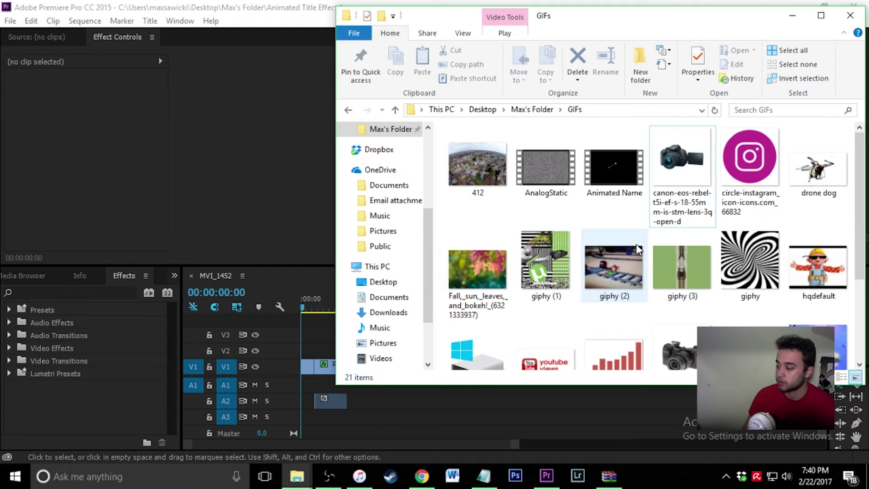
pyautogui.click(634, 195)
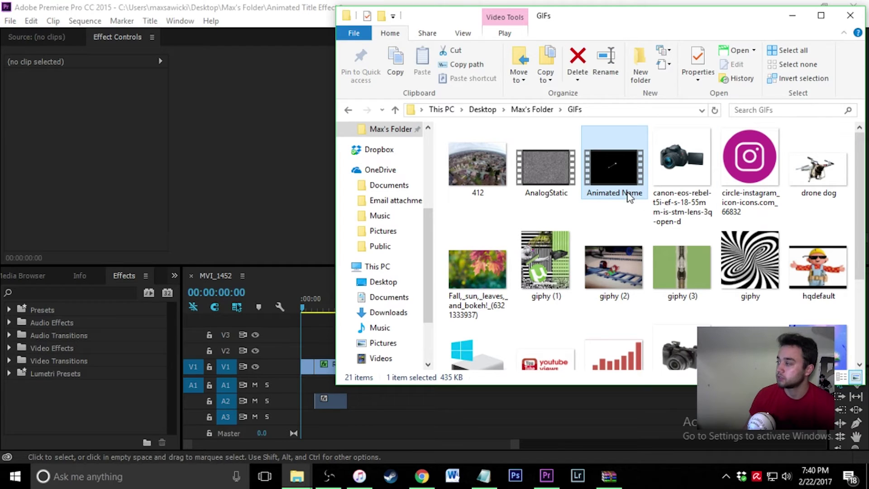
pyautogui.moveTo(620, 174); pyautogui.dragTo(303, 357)
pyautogui.click(466, 423)
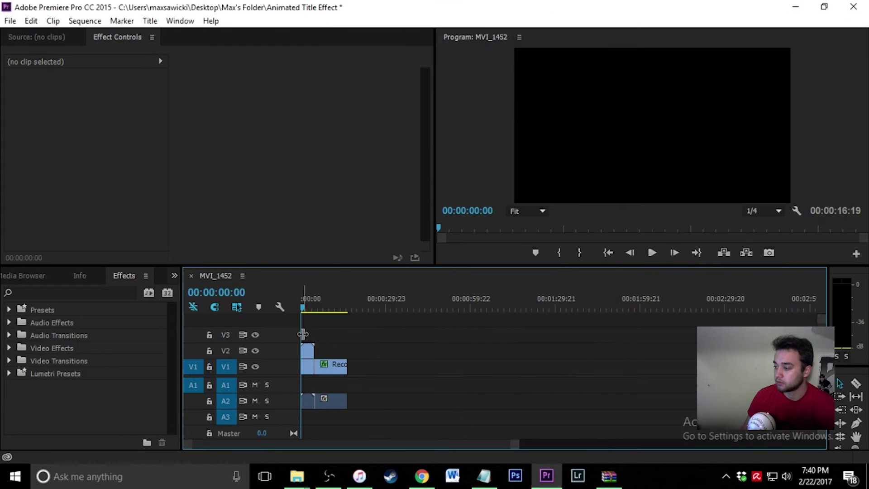
# Step: Preview the Animated Name clip, then set its Opacity blend mode to Screen
pyautogui.click(657, 253)
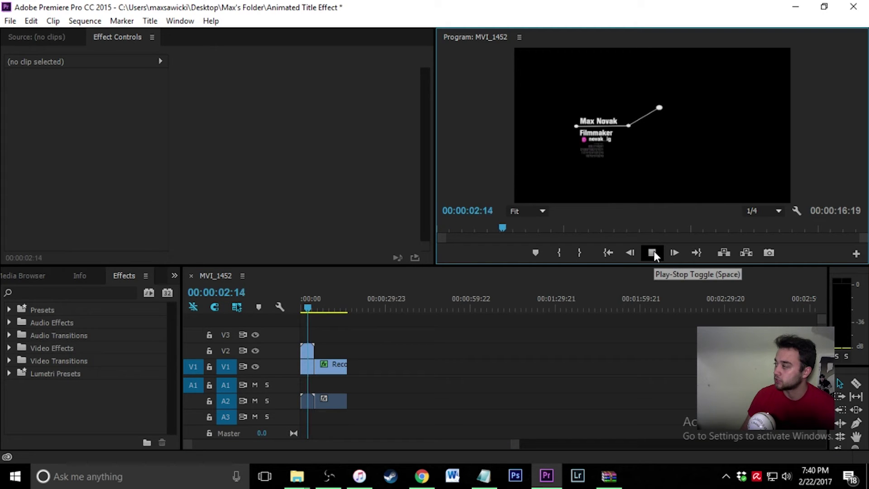
pyautogui.click(654, 252)
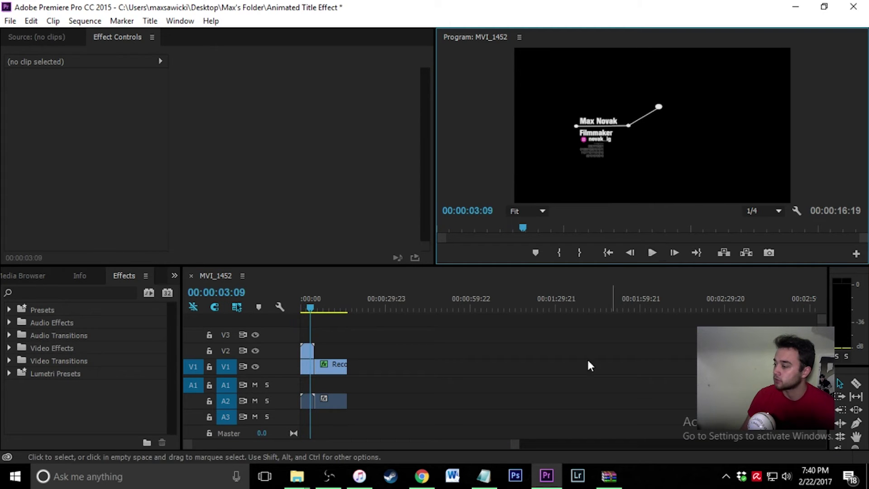
pyautogui.click(308, 352)
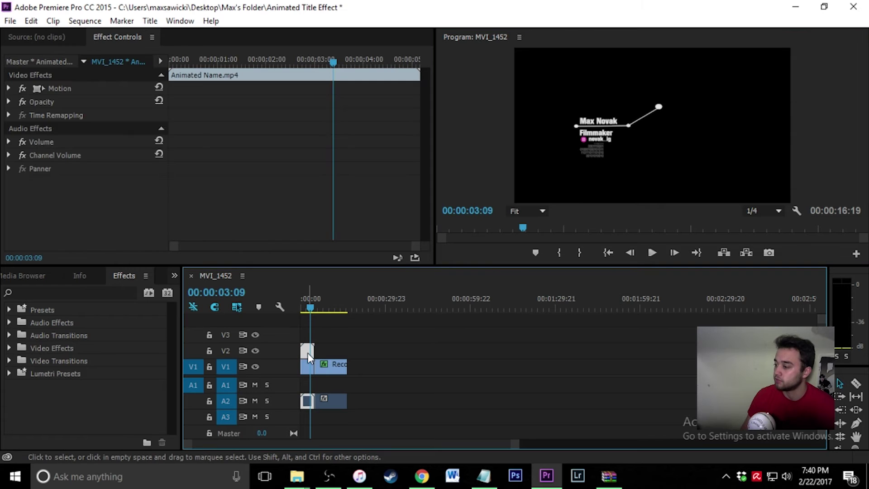
pyautogui.click(9, 101)
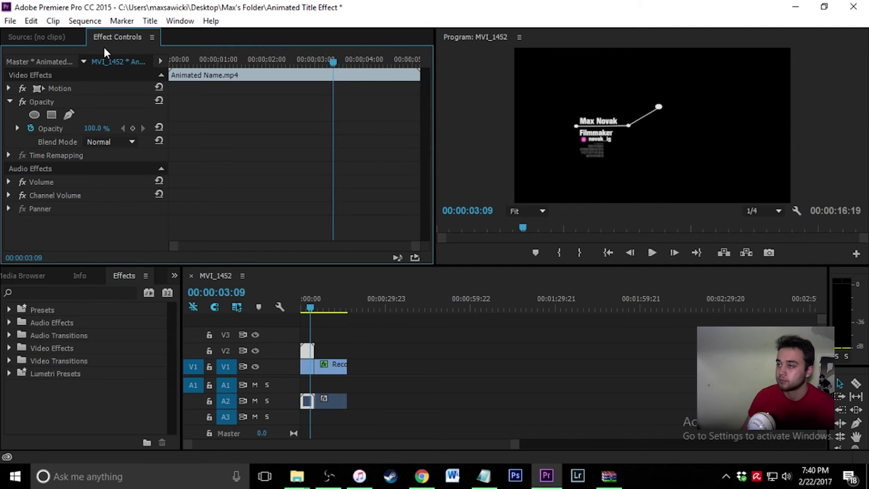
pyautogui.click(131, 141)
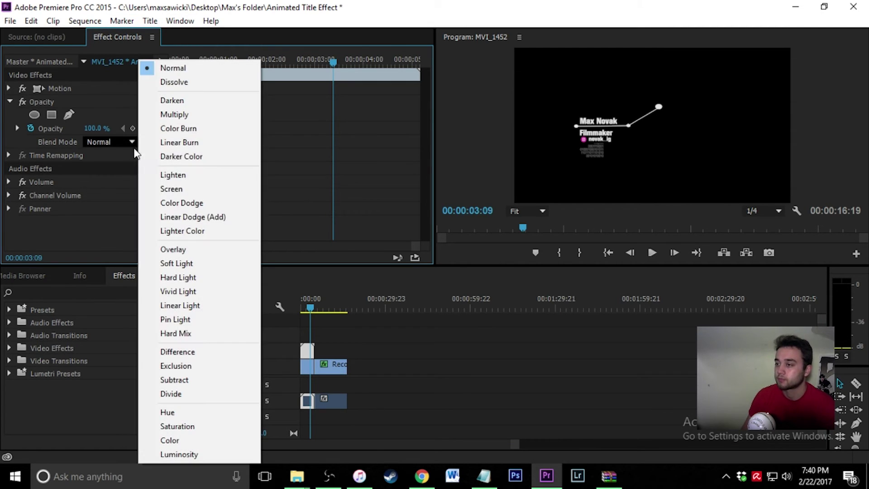
pyautogui.click(198, 189)
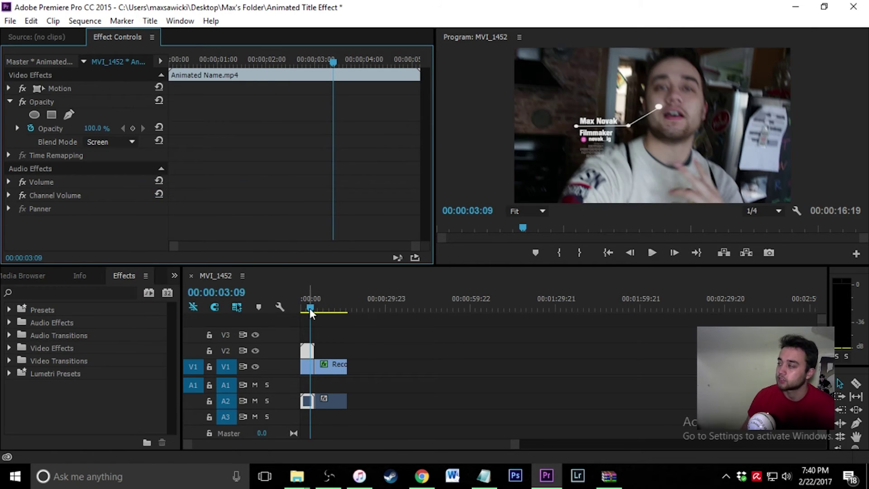
# Step: Move the name callout left and slightly down in the Program monitor
pyautogui.moveTo(312, 310)
pyautogui.mouseDown()
pyautogui.moveTo(303, 310)
pyautogui.moveTo(313, 316)
pyautogui.mouseUp()
pyautogui.click(610, 162)
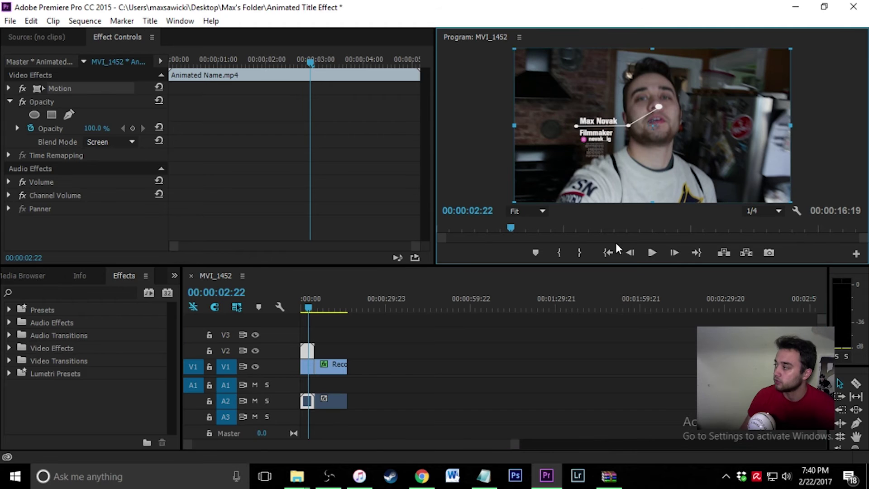
pyautogui.moveTo(703, 120); pyautogui.dragTo(667, 125)
# Step: Play the sequence from the start to check the callout's new position
pyautogui.moveTo(310, 308); pyautogui.dragTo(277, 305)
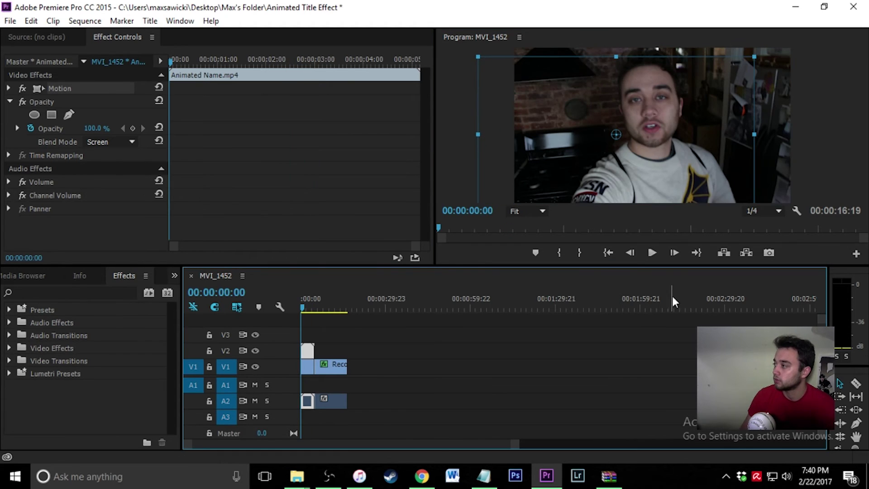
pyautogui.click(654, 256)
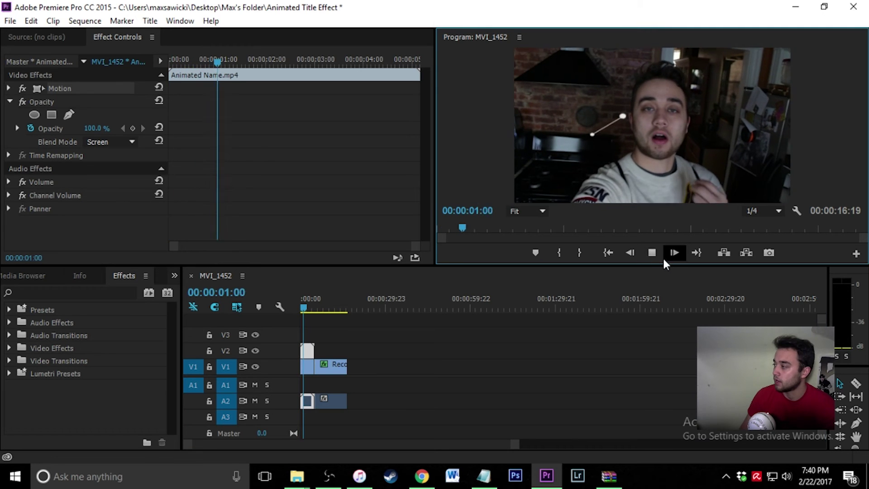
pyautogui.click(656, 258)
pyautogui.click(475, 349)
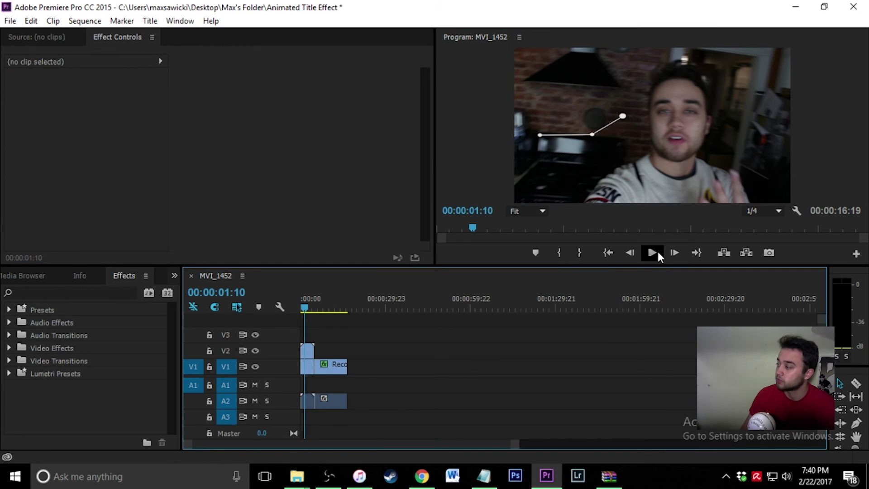
pyautogui.moveTo(306, 309); pyautogui.dragTo(291, 319)
pyautogui.click(651, 252)
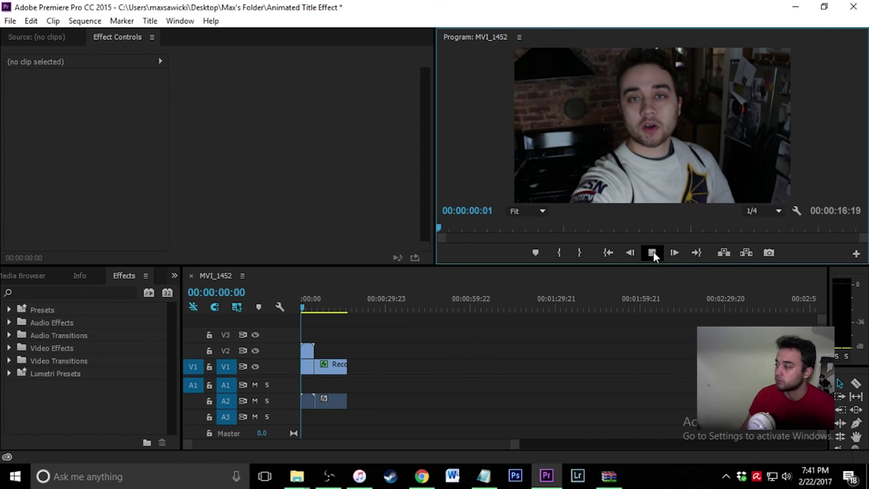
pyautogui.click(651, 252)
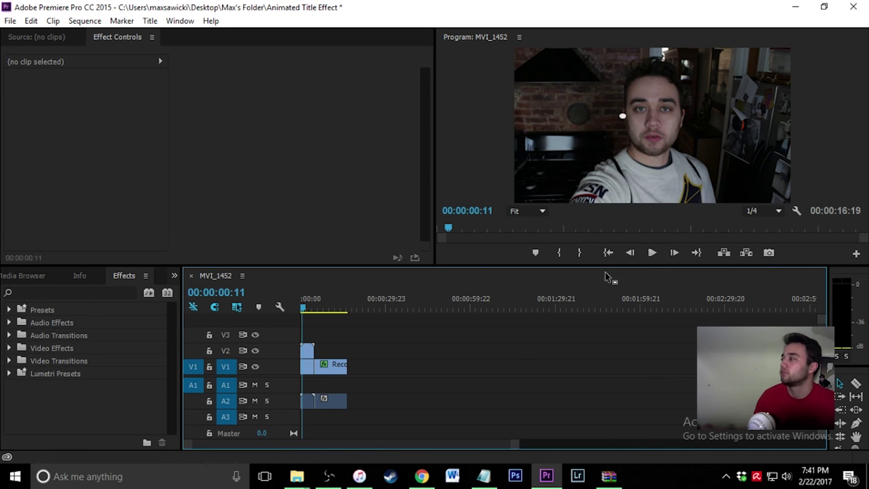
pyautogui.click(308, 310)
pyautogui.moveTo(308, 310); pyautogui.dragTo(309, 310)
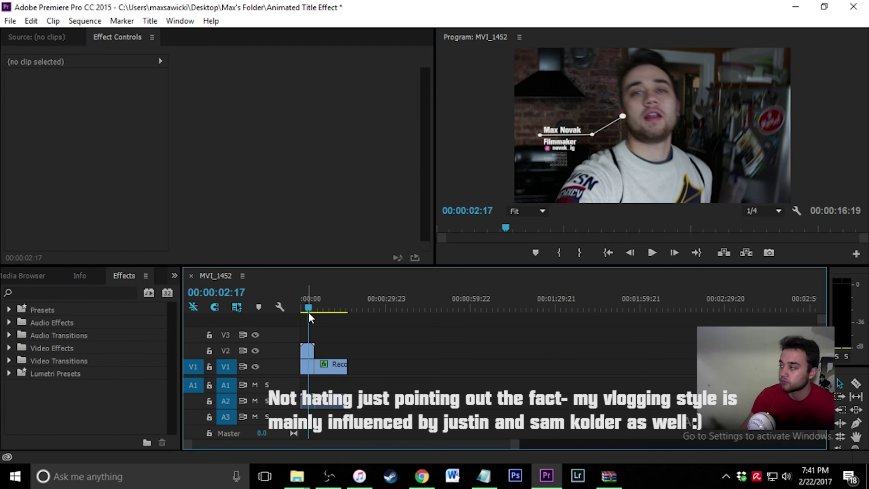
pyautogui.moveTo(308, 312); pyautogui.dragTo(311, 311)
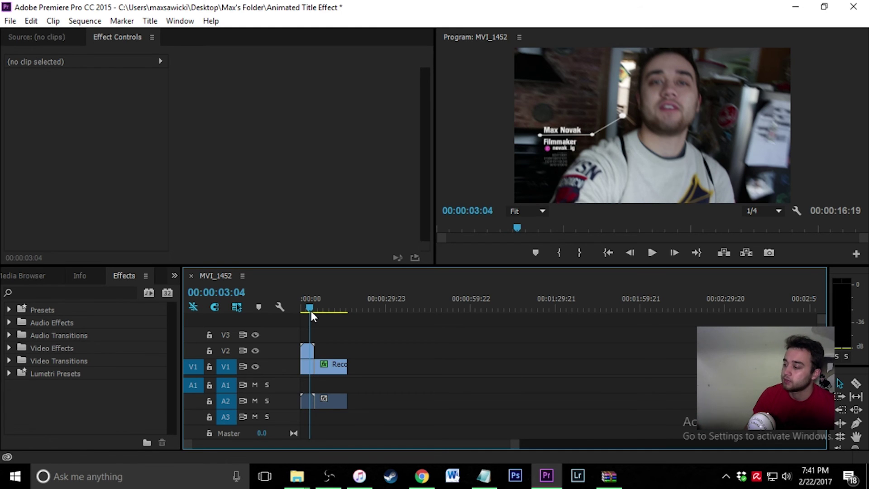
pyautogui.moveTo(311, 313); pyautogui.dragTo(311, 308)
pyautogui.press('space')
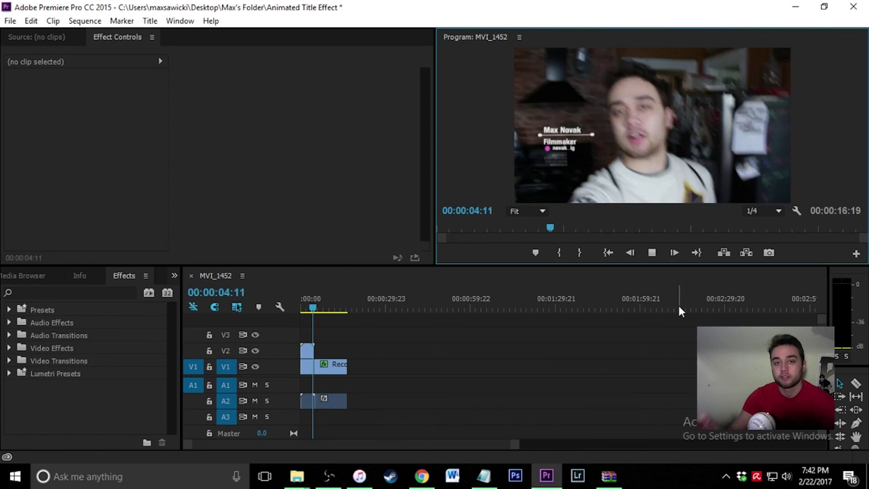